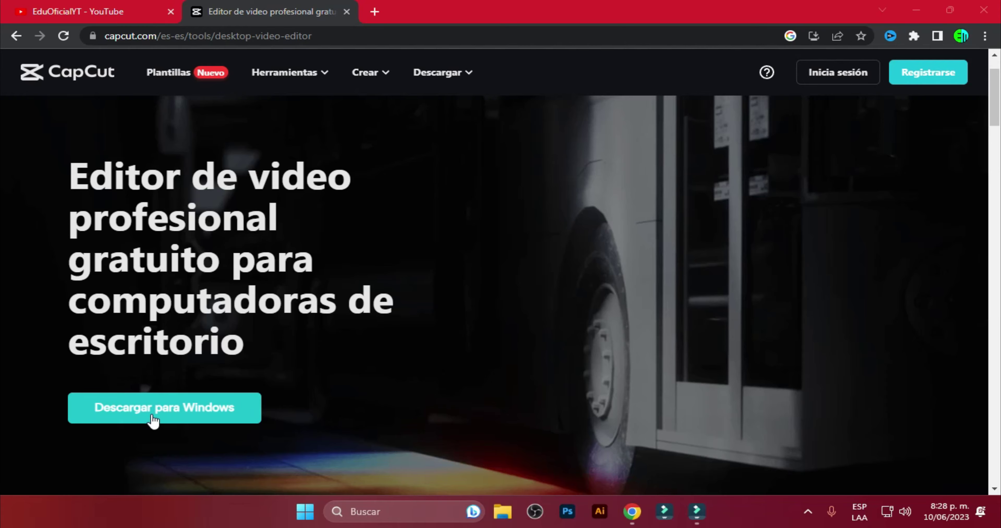
Step: Download the CapCut installer for Windows and look through the feature descriptions on its web page
left_click(173, 420)
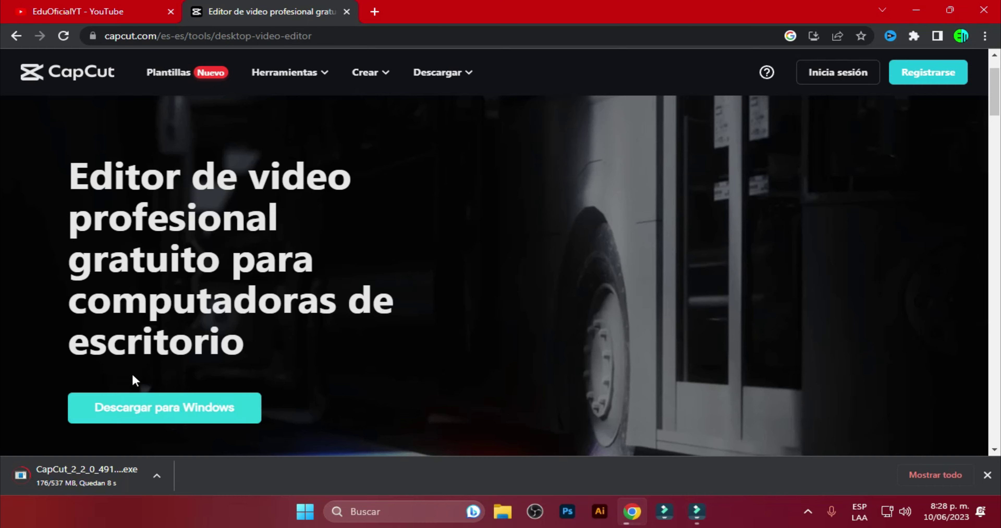
scroll(263, 290, "down", 10)
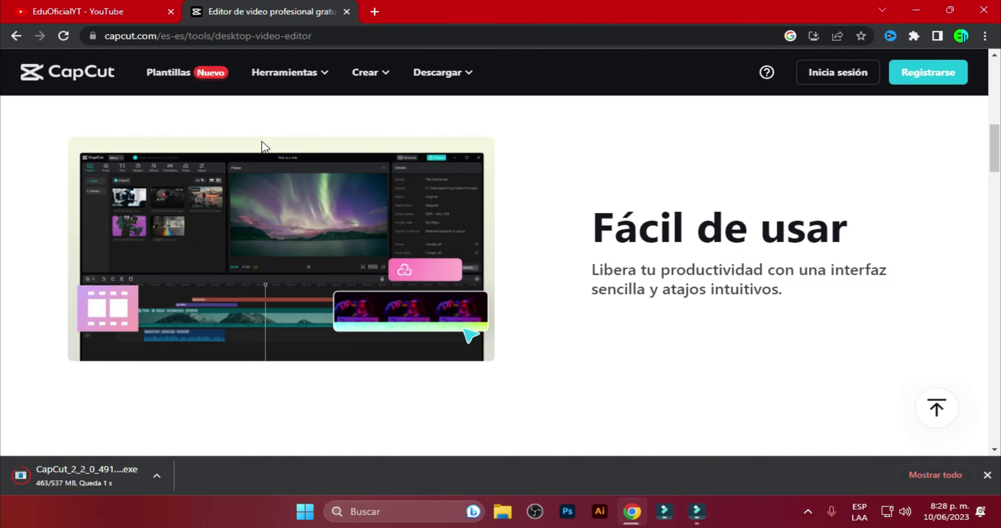
scroll(400, 291, "down", 5)
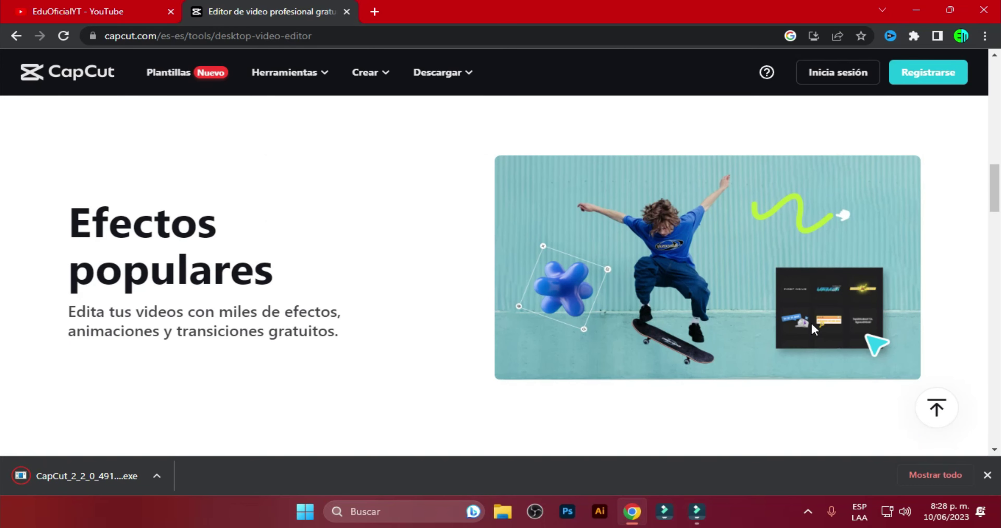
scroll(524, 282, "down", 5)
scroll(524, 282, "down", 5)
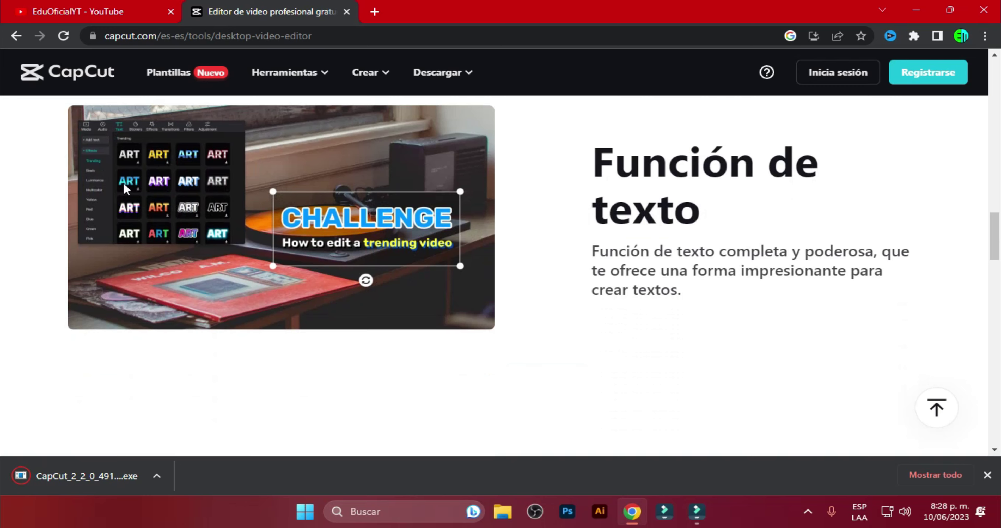
scroll(389, 268, "down", 7)
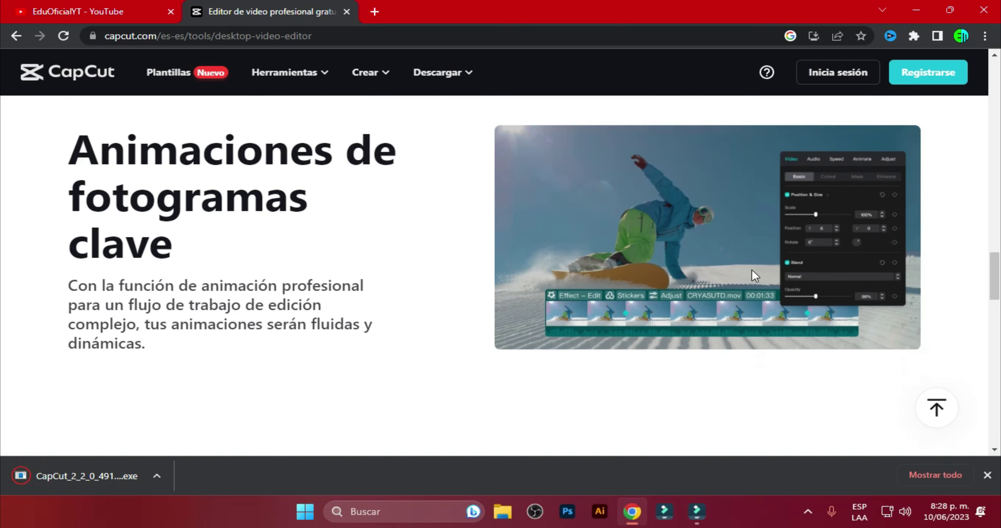
scroll(423, 292, "down", 7)
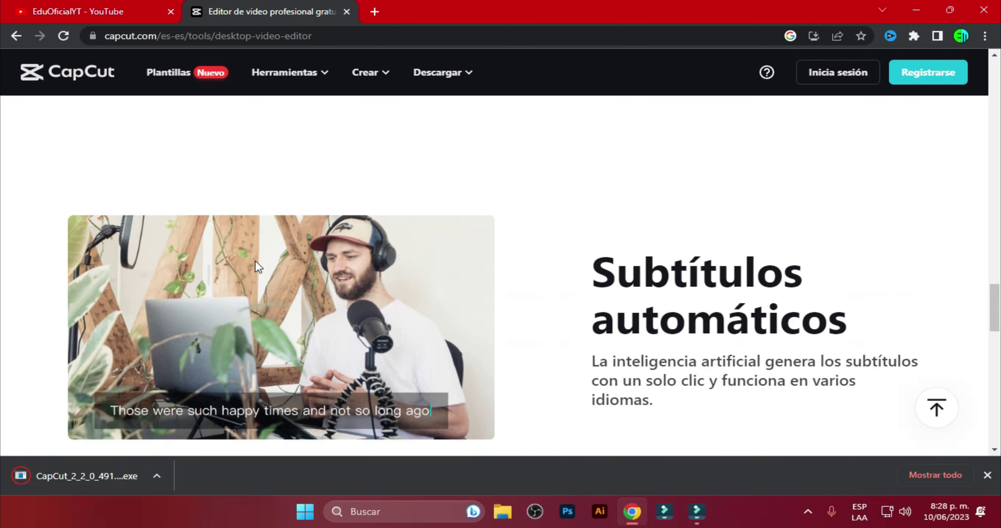
scroll(381, 277, "down", 2)
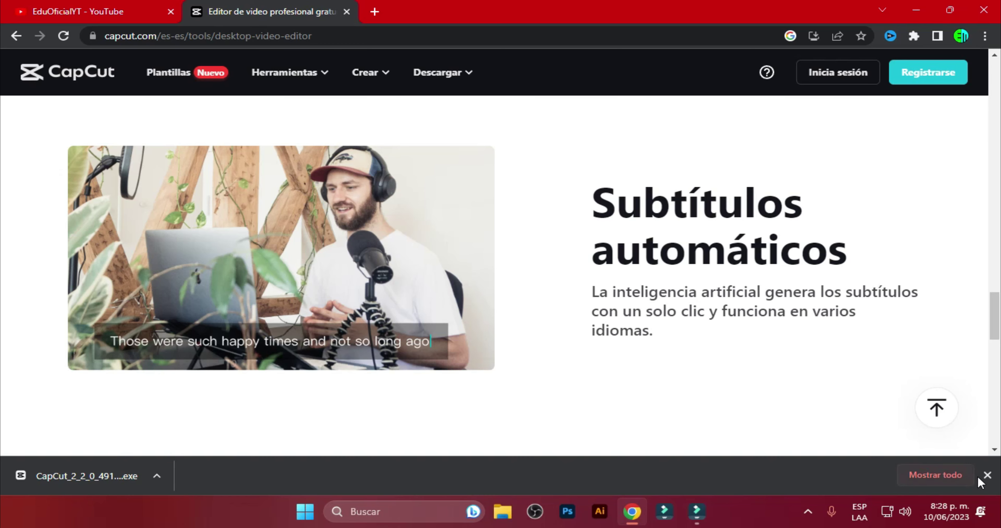
Step: Minimize the browser and run the CapCut_2_2_0_491_capcutpc_0_creatortool installer from the Descargas folder
left_click(987, 475)
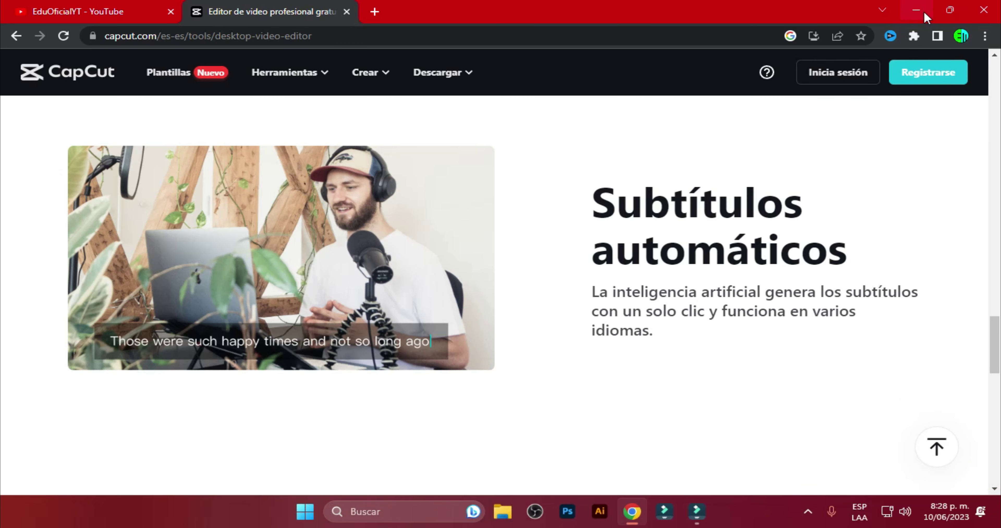
left_click(917, 11)
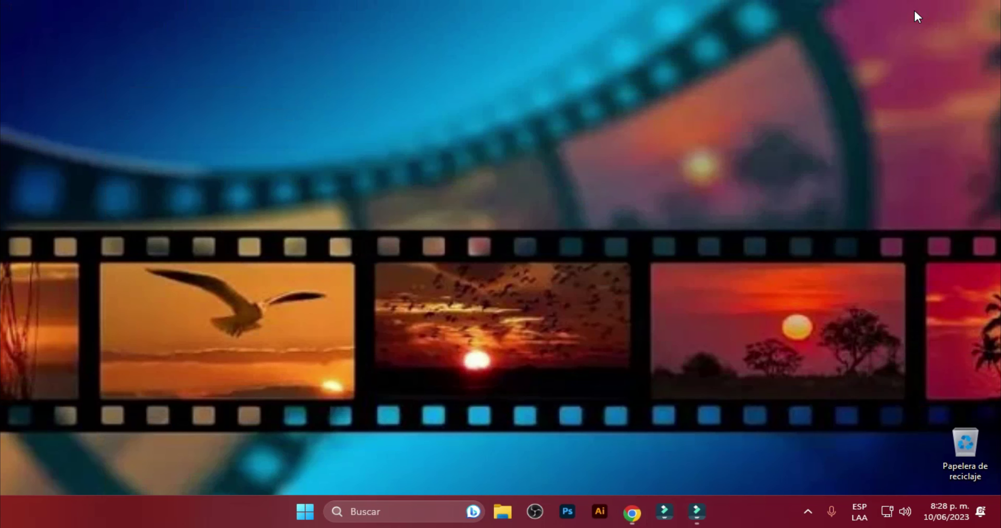
left_click(502, 511)
left_click(172, 230)
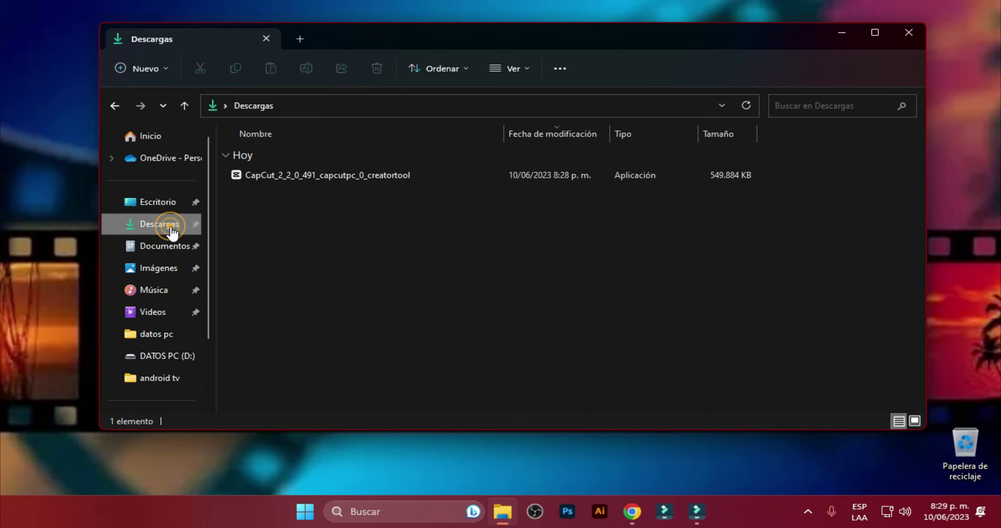
double_click(342, 178)
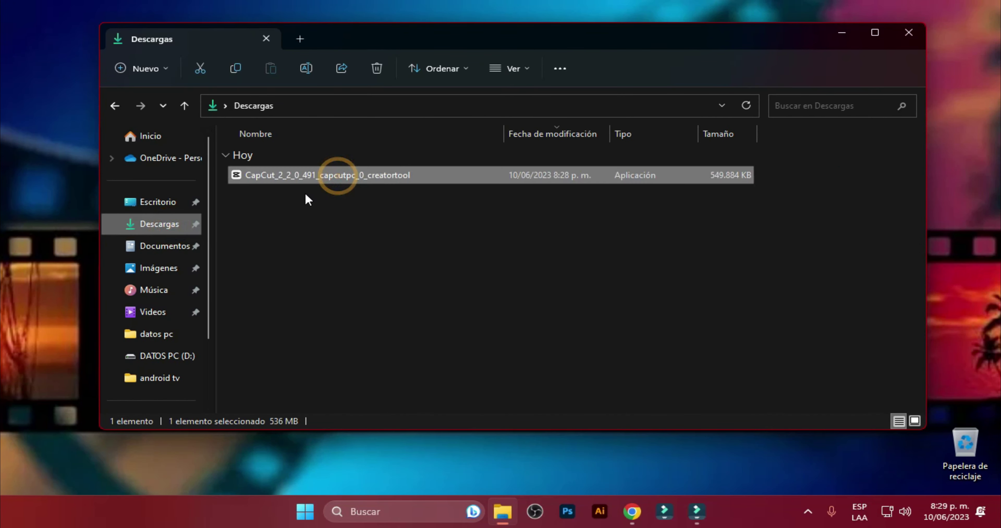
double_click(269, 177)
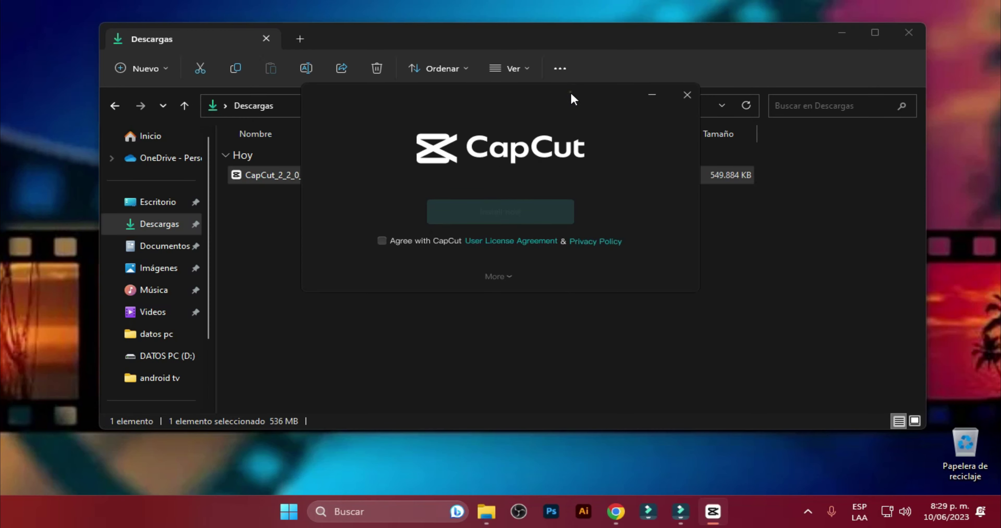
Step: Accept the license agreement and privacy policy, install CapCut, and start the installed program
left_click_drag(571, 99, 566, 165)
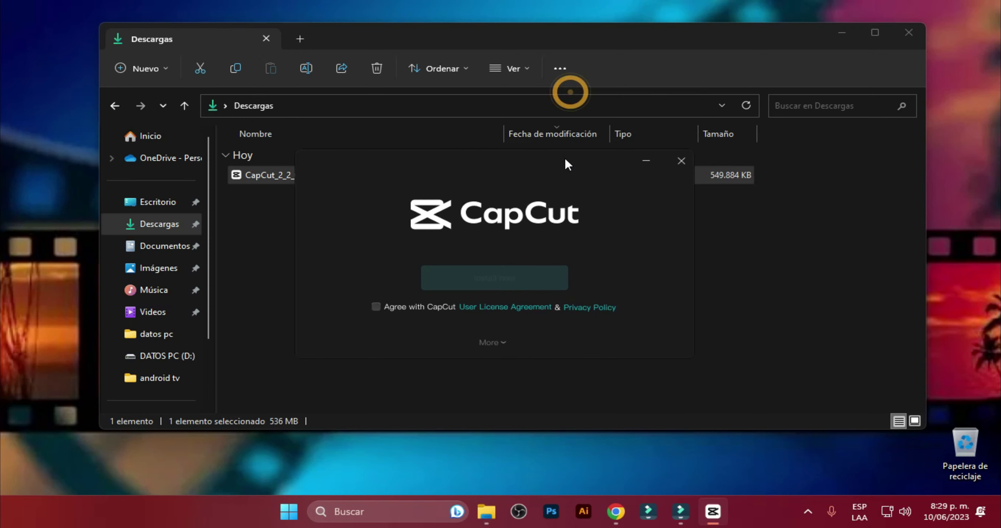
left_click(376, 307)
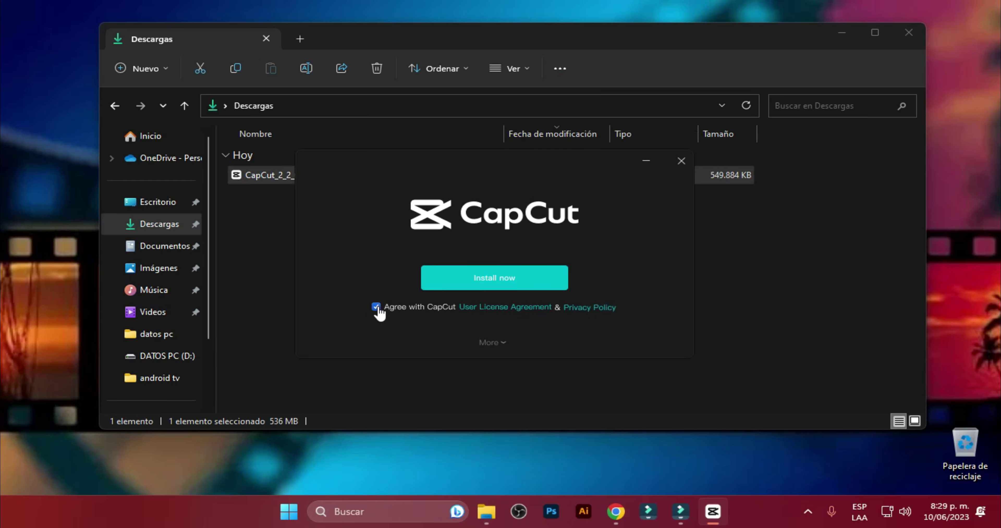
left_click(489, 281)
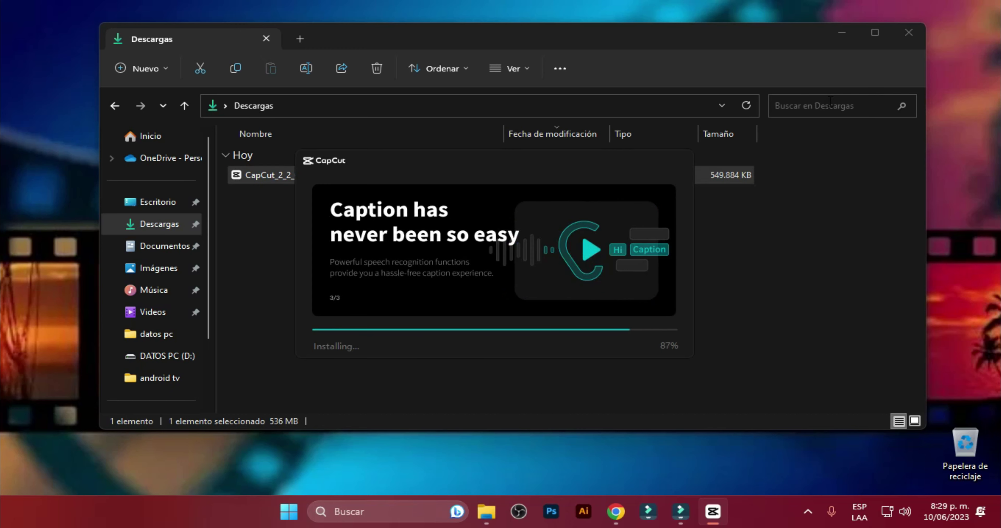
left_click(908, 33)
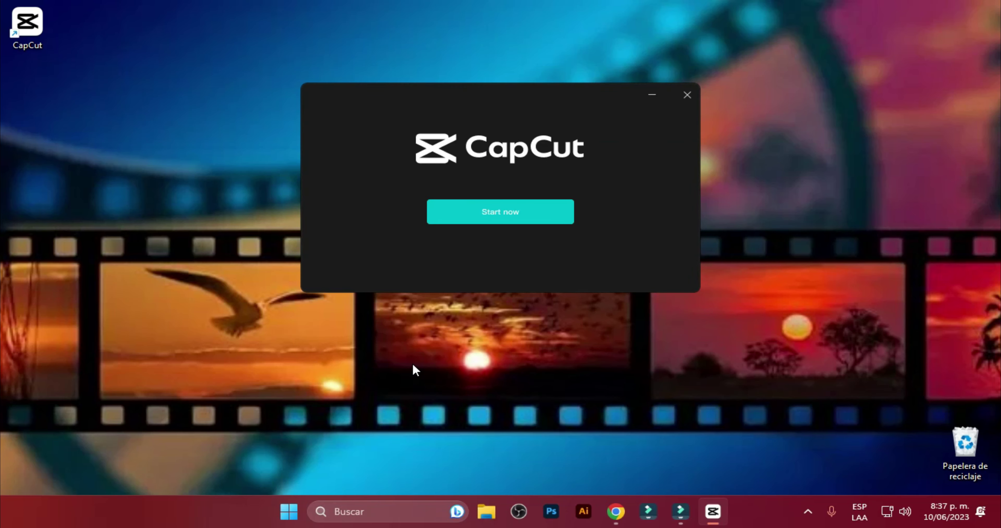
left_click(515, 213)
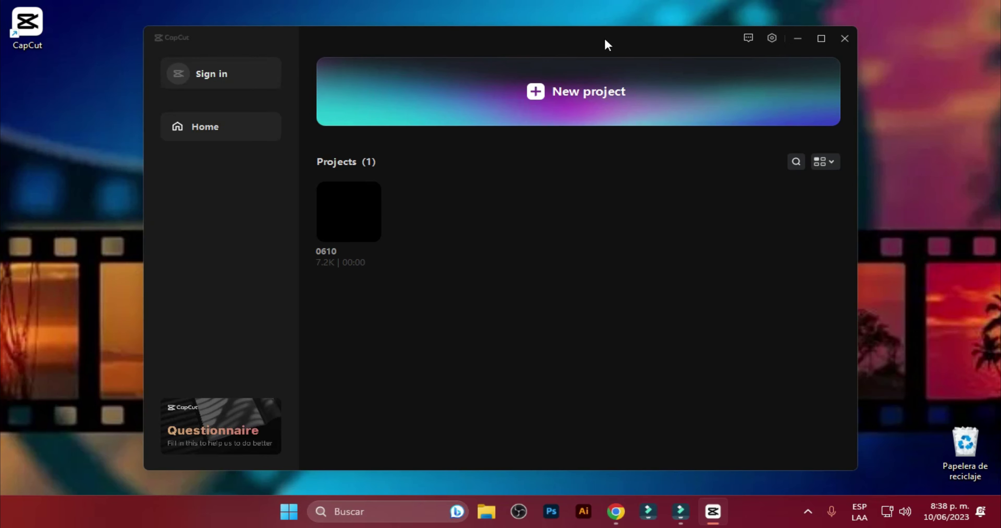
Step: Change the interface language to Español, save the settings, and restart CapCut
left_click(773, 40)
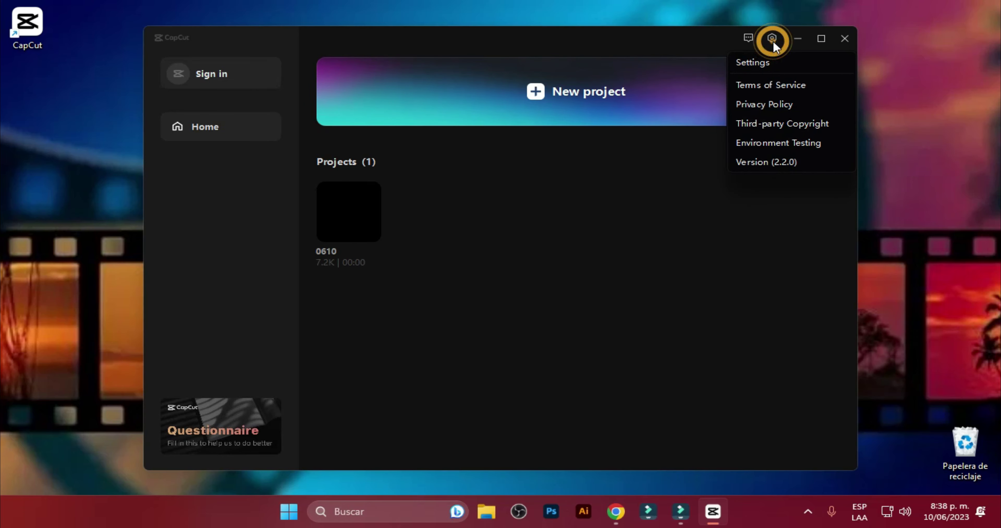
left_click(760, 63)
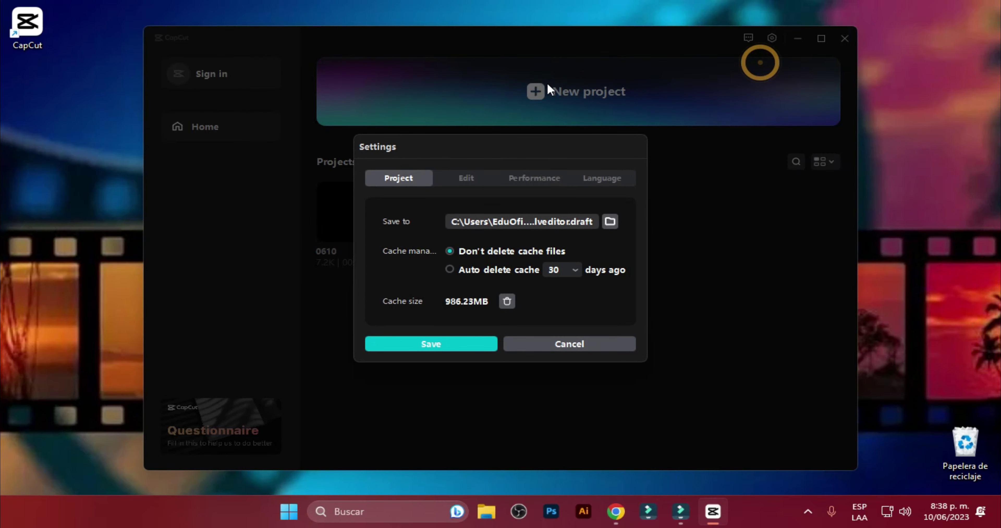
left_click(603, 182)
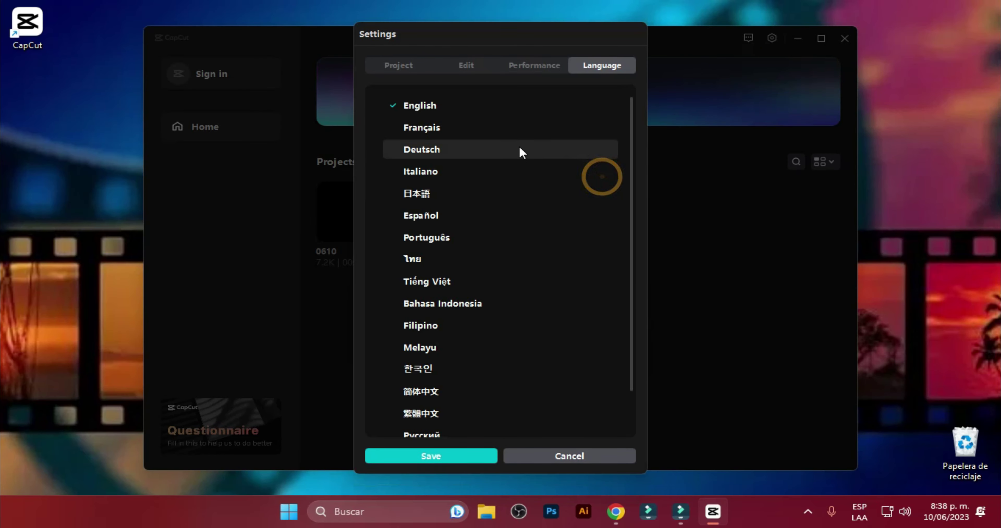
left_click(432, 217)
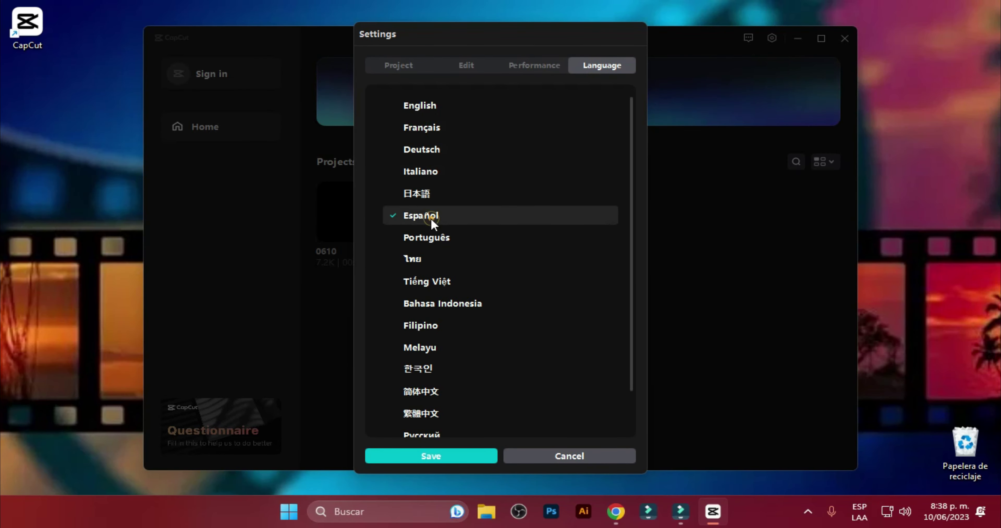
left_click(463, 457)
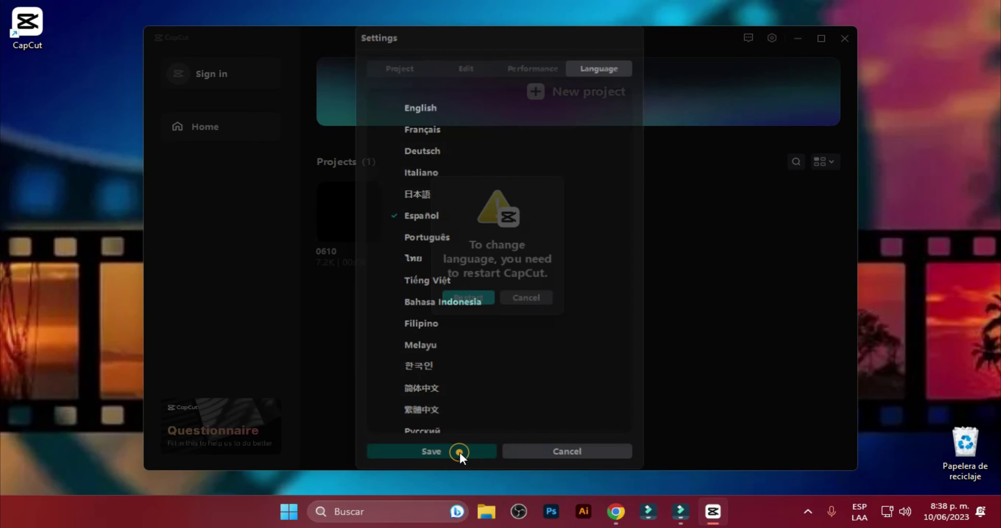
left_click(479, 305)
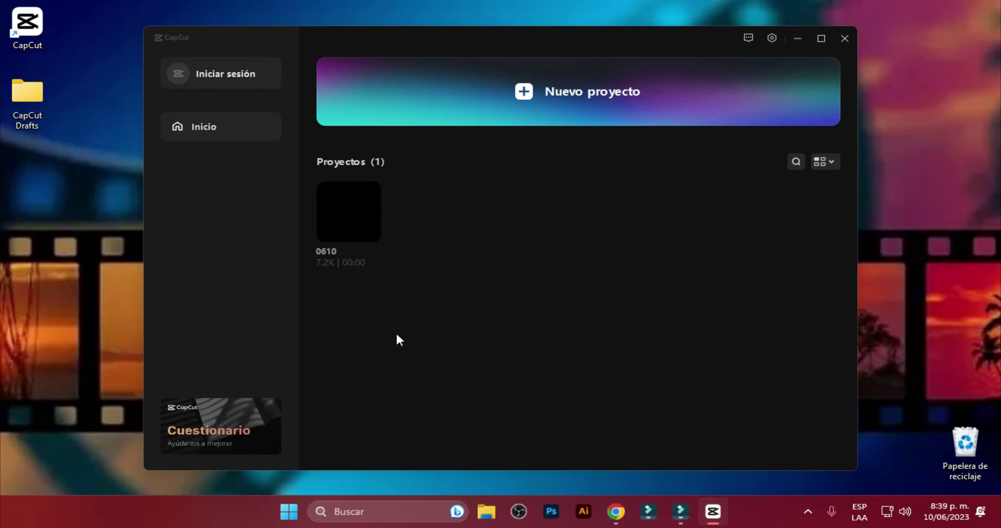
Step: View the available sign-in methods without signing in, and create a new project
left_click(224, 74)
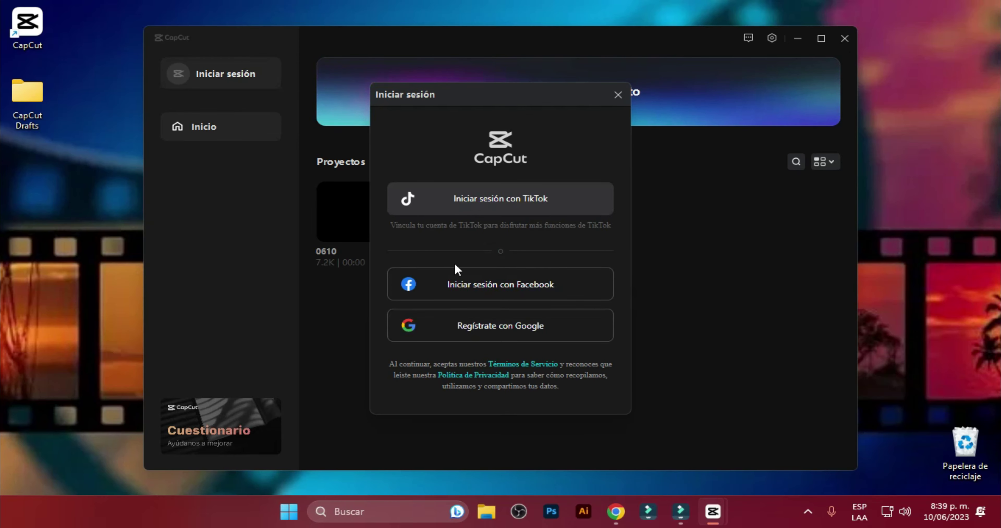
left_click(623, 97)
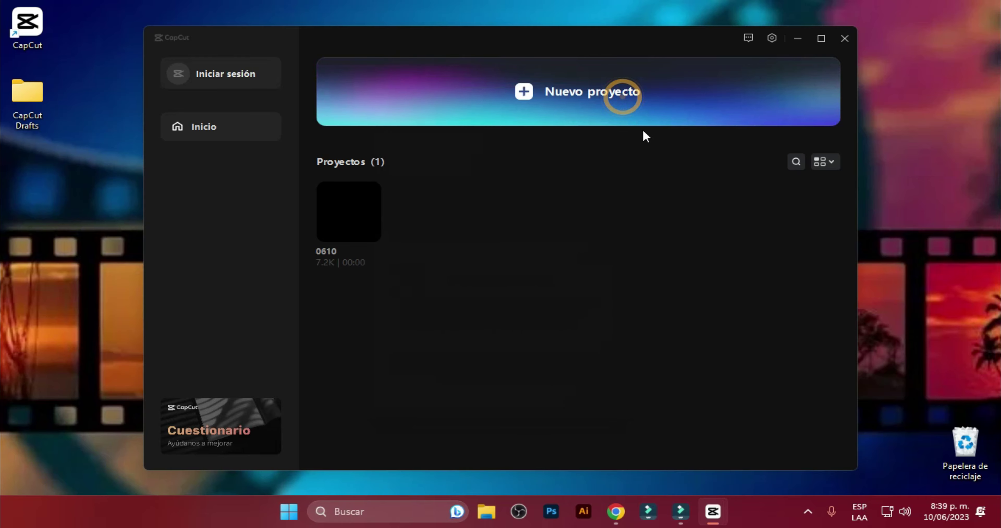
left_click(591, 95)
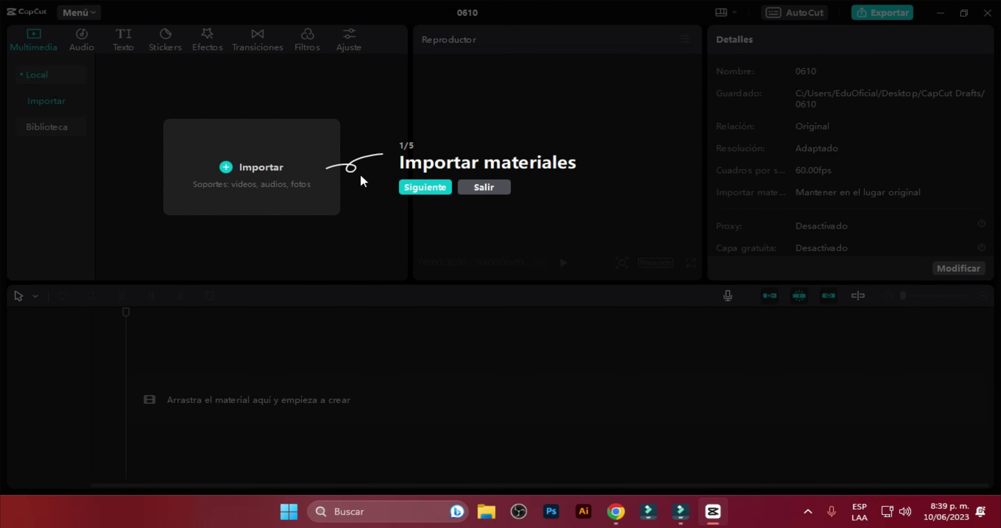
Step: Go through all five stages of the introductory tutorial and dismiss the closing help tip
left_click(415, 188)
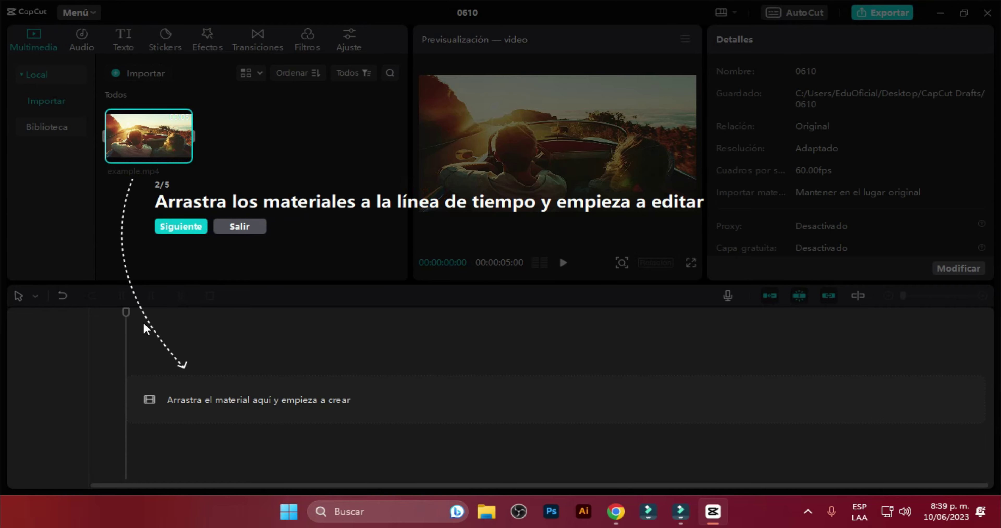
left_click(181, 226)
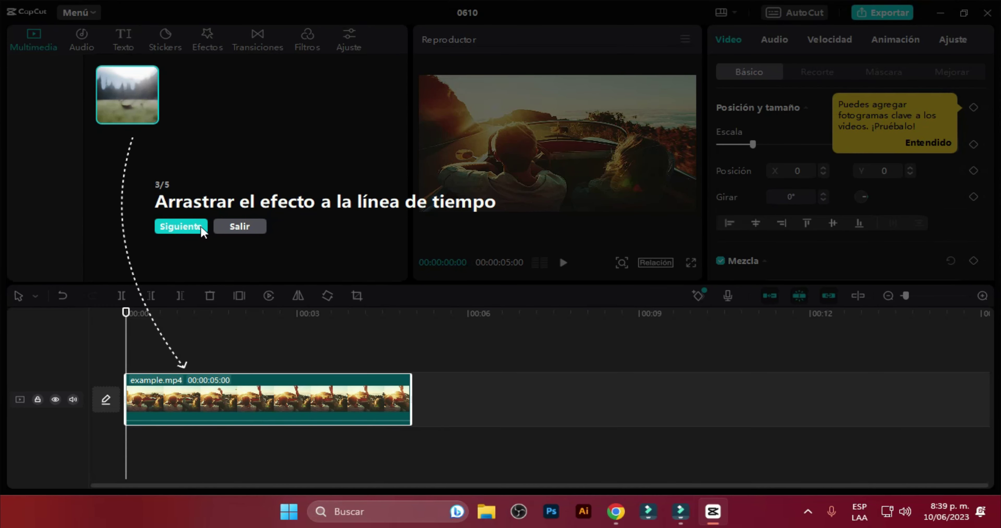
left_click(200, 229)
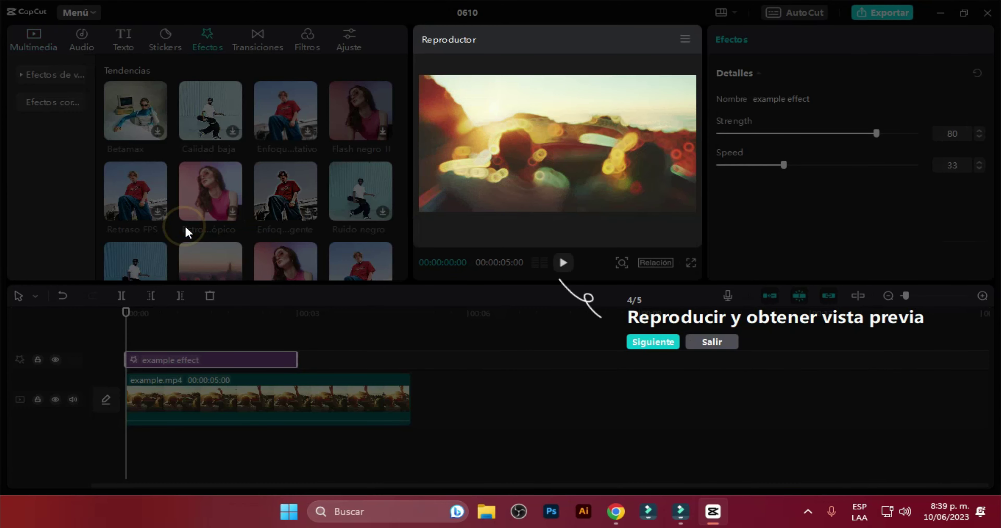
left_click(661, 342)
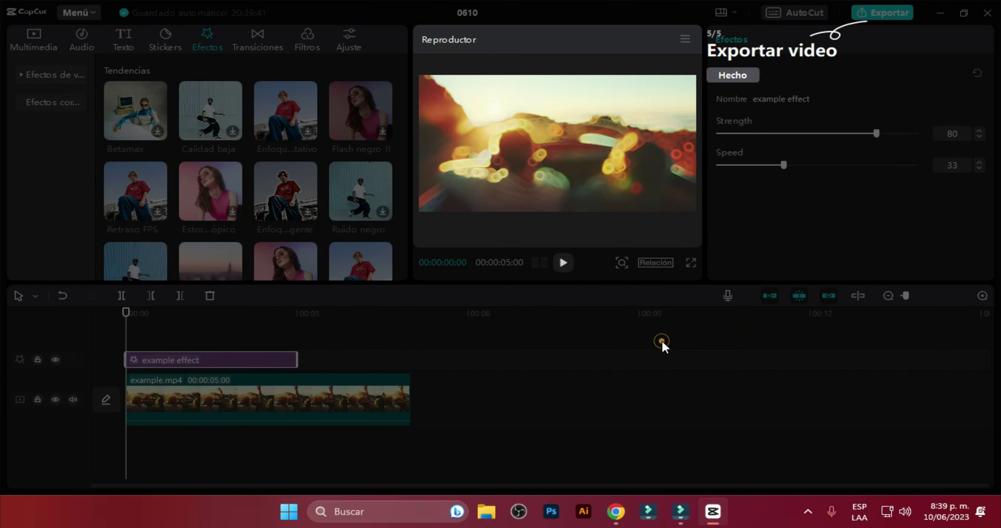
left_click(733, 76)
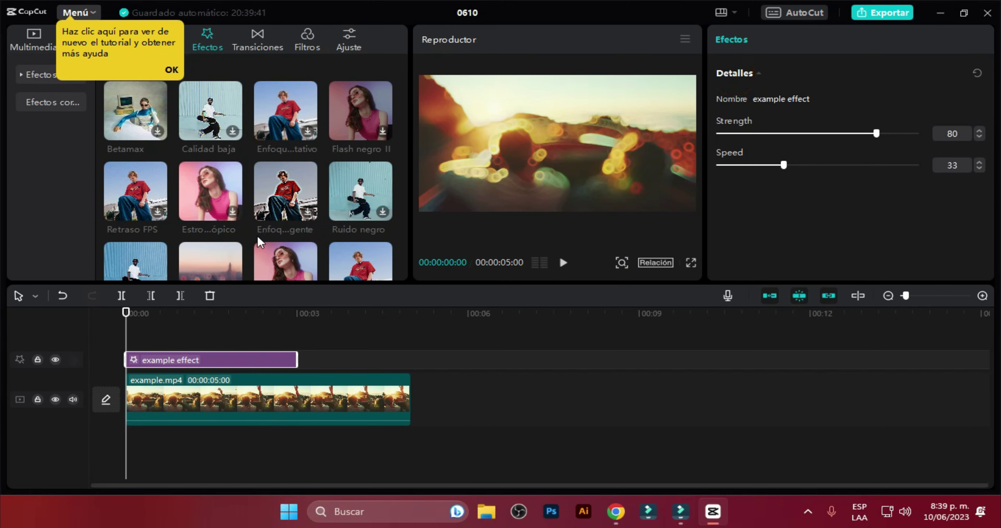
left_click(171, 70)
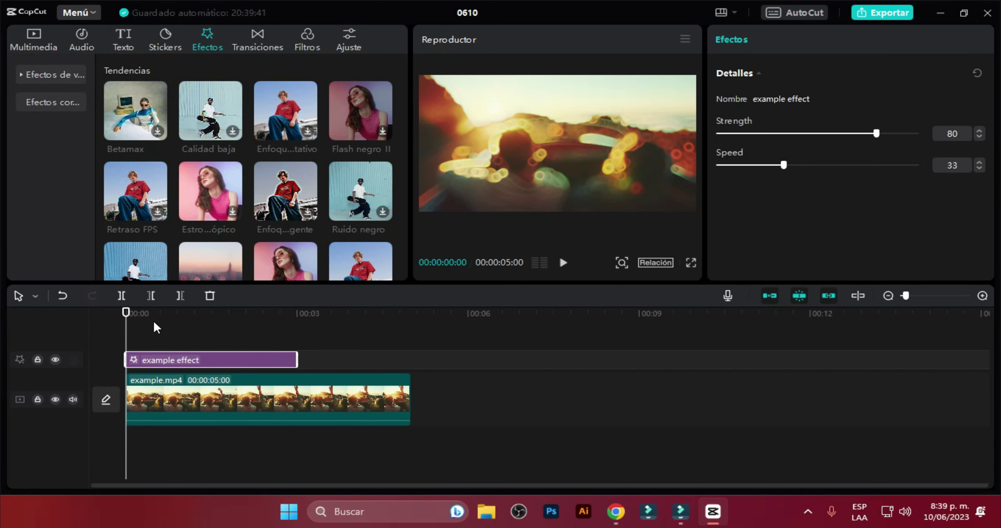
Step: Play the example clip with its effect and view the available aspect ratios without changing the current one
key("space")
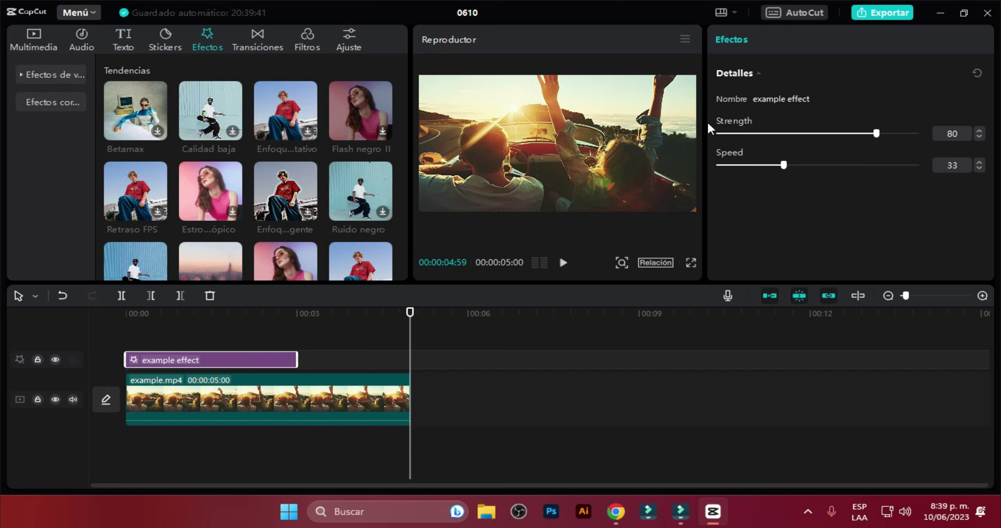
left_click(660, 265)
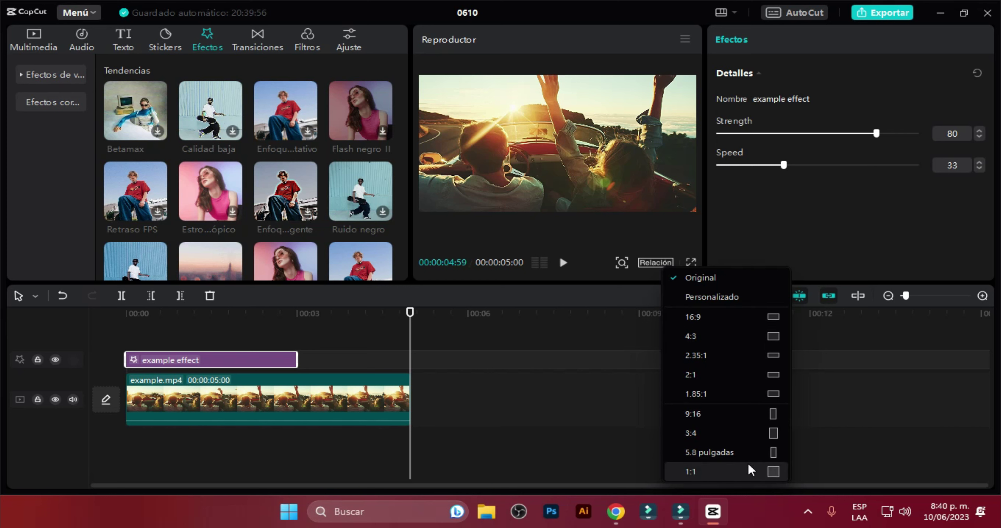
left_click(575, 361)
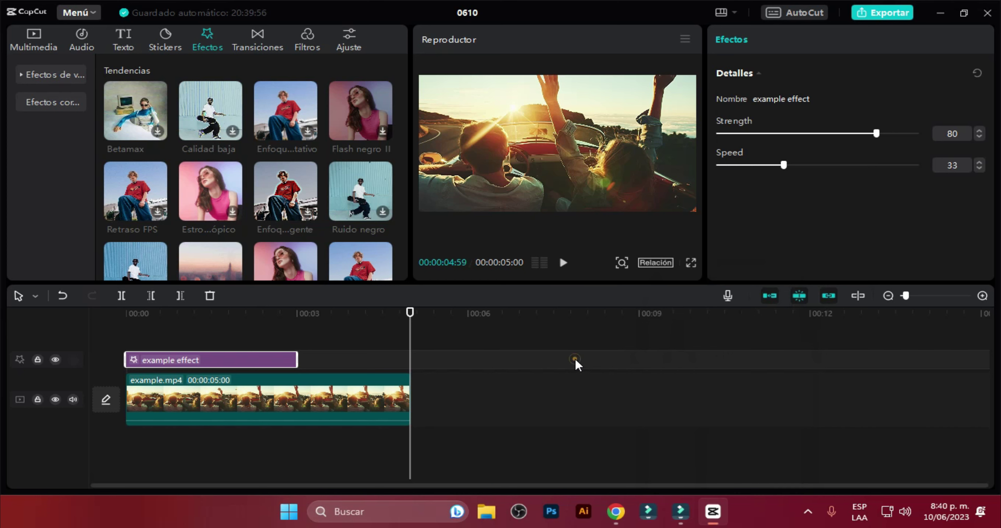
Step: Review the video export settings, try the 4K resolution option, and close them without exporting
left_click(870, 16)
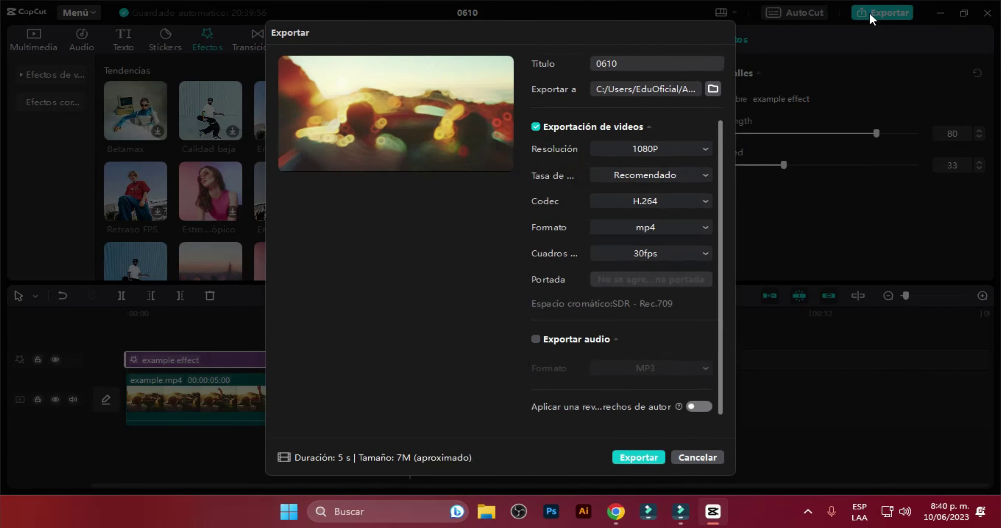
left_click(639, 155)
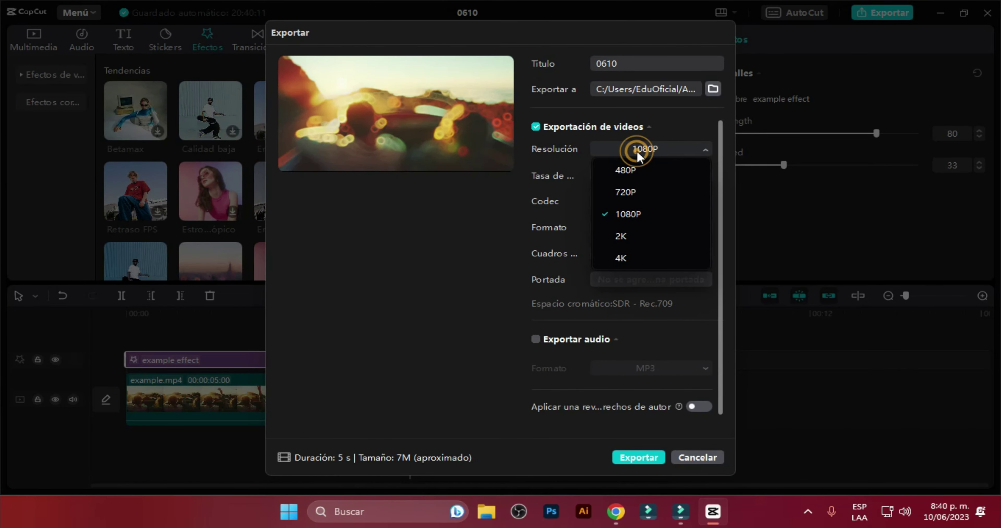
left_click(626, 261)
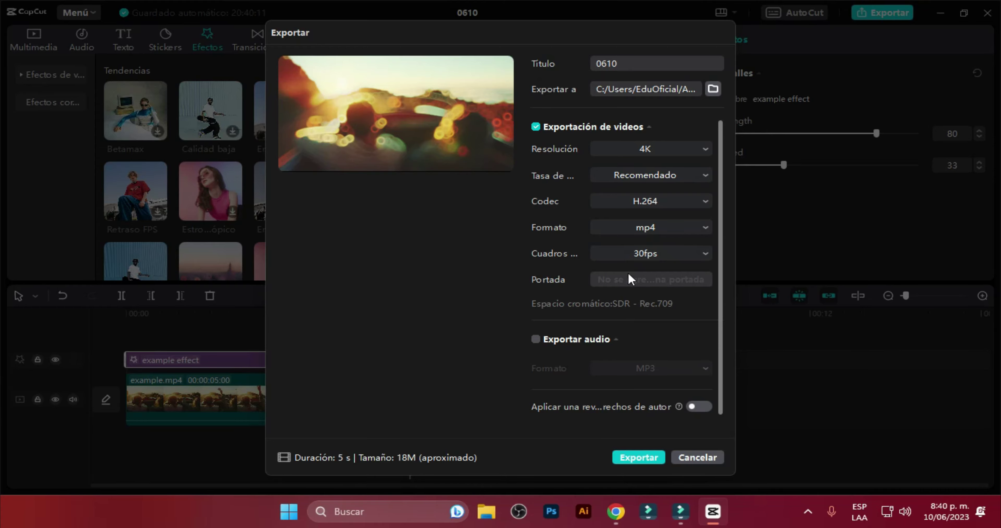
left_click(701, 469)
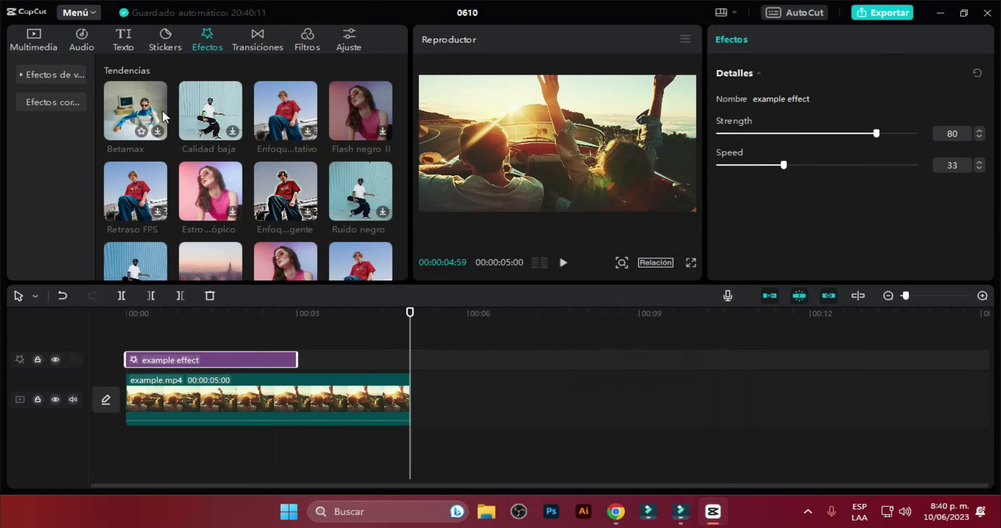
Step: Examine the text library: preview a light-blue and a gold text effect, browse more effects, and view the templates and subtitle options
left_click(124, 39)
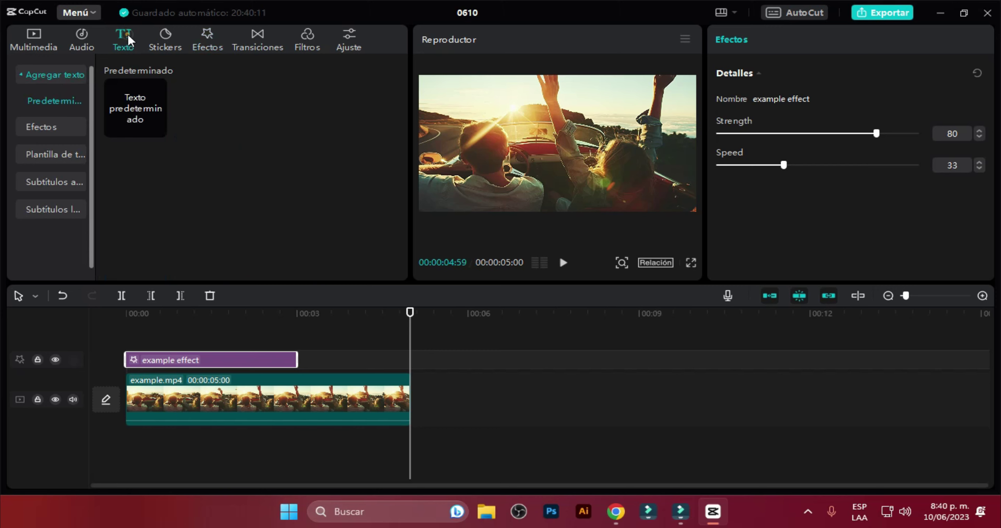
left_click(45, 132)
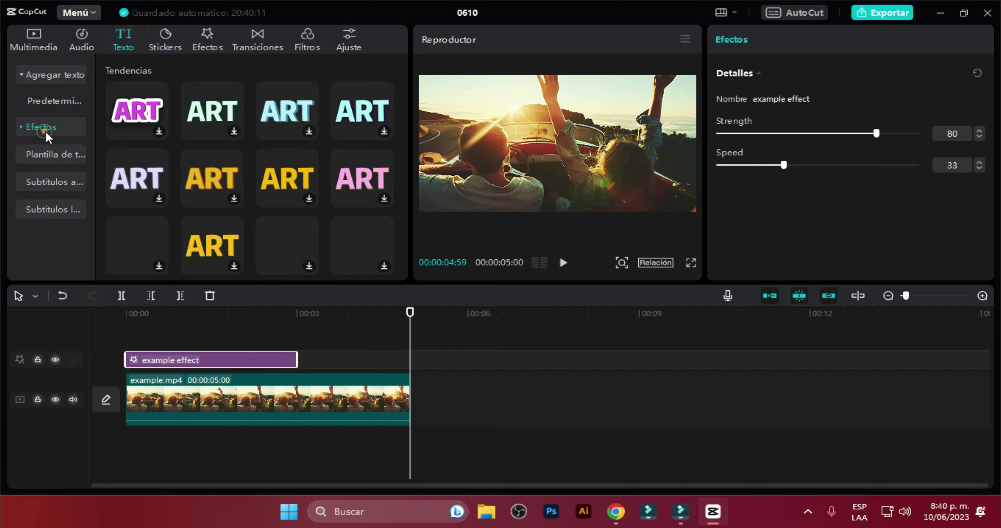
left_click(280, 120)
left_click(301, 186)
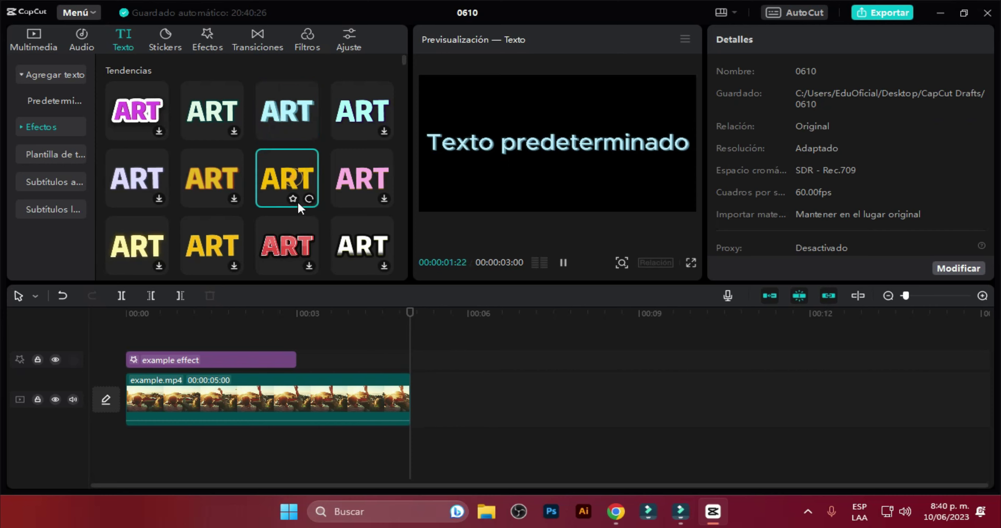
scroll(301, 212, "down", 8)
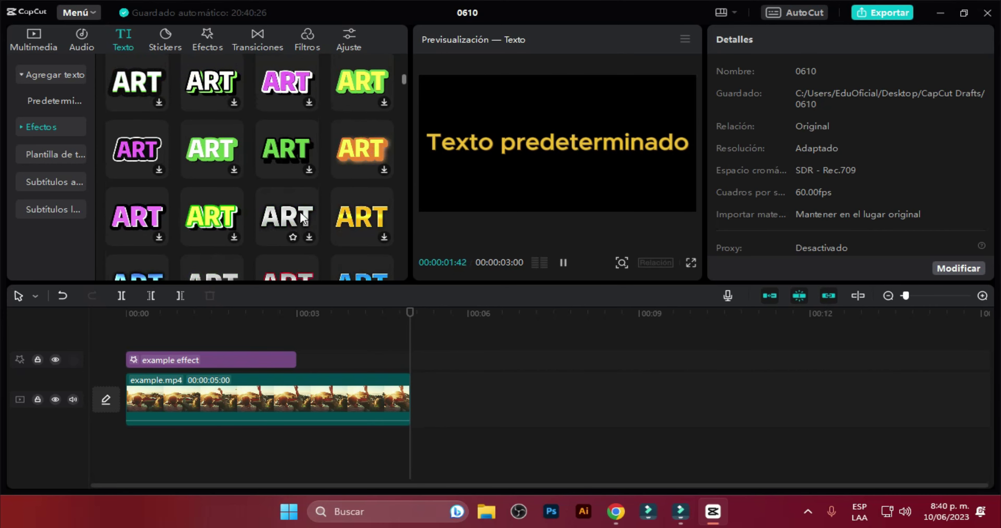
scroll(301, 211, "down", 10)
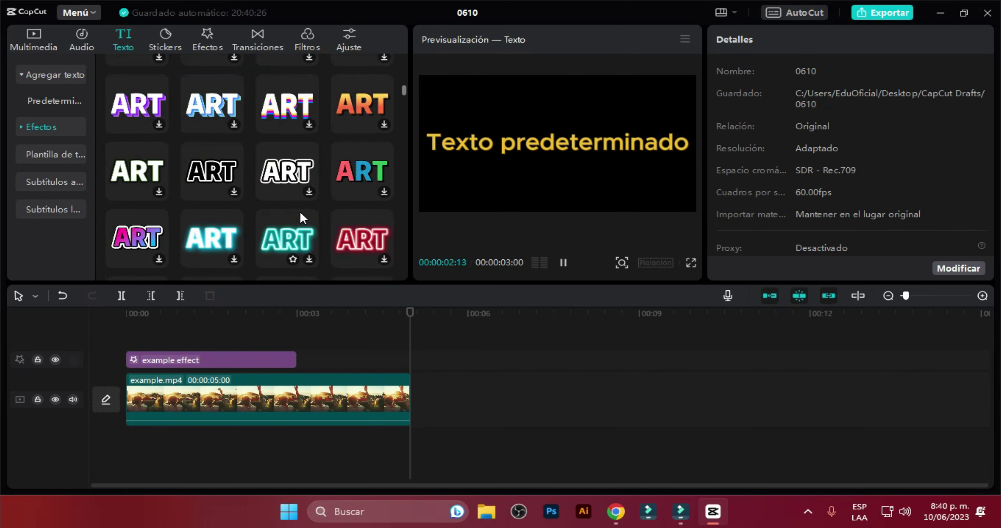
left_click(58, 155)
left_click(52, 183)
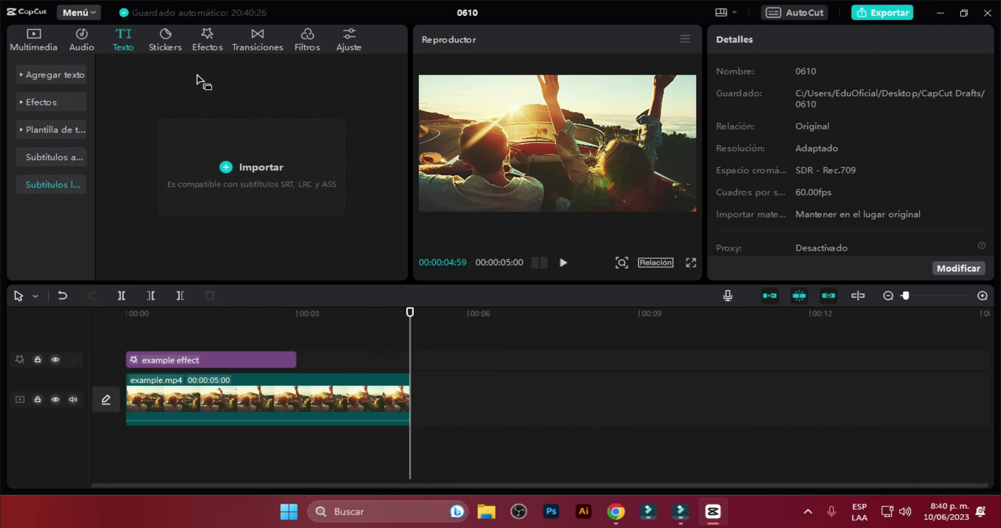
Step: Look through the available stickers, video effects, transitions and filters without adding any to the project
left_click(168, 39)
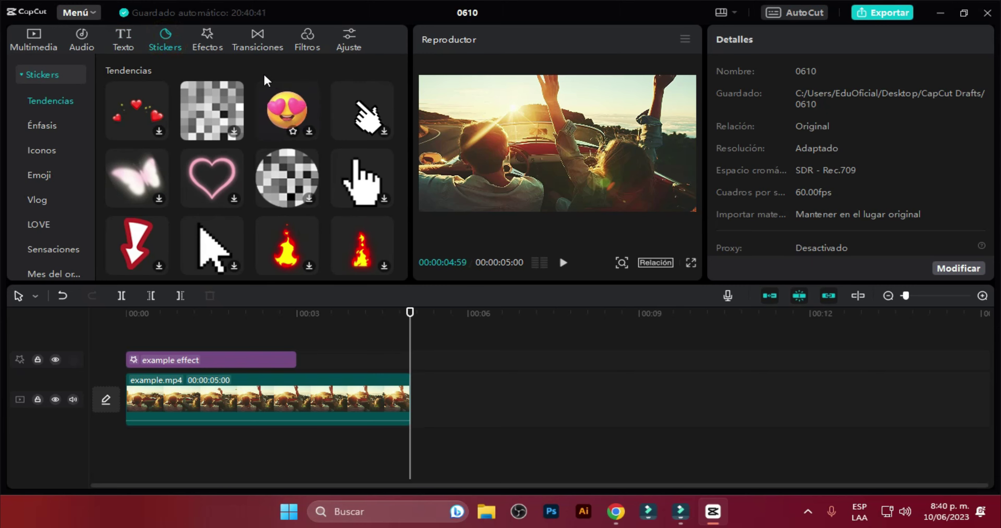
left_click(207, 39)
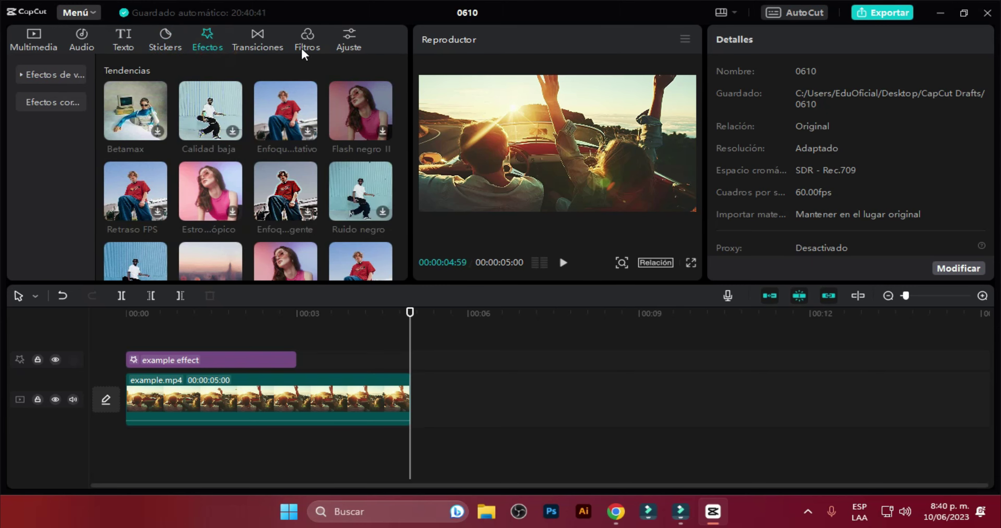
left_click(259, 43)
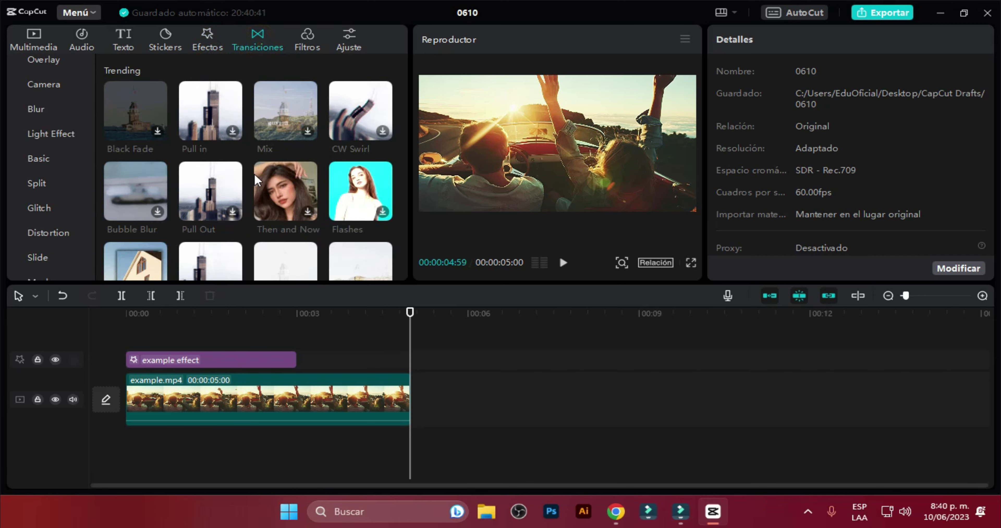
left_click(303, 40)
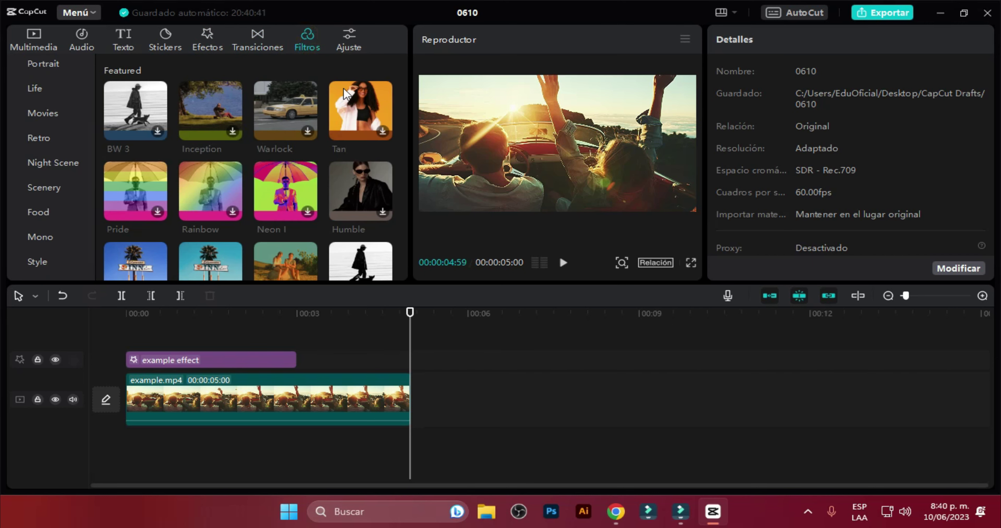
Step: View the project's media and the file selection for importing, and close it without importing a file
left_click(33, 47)
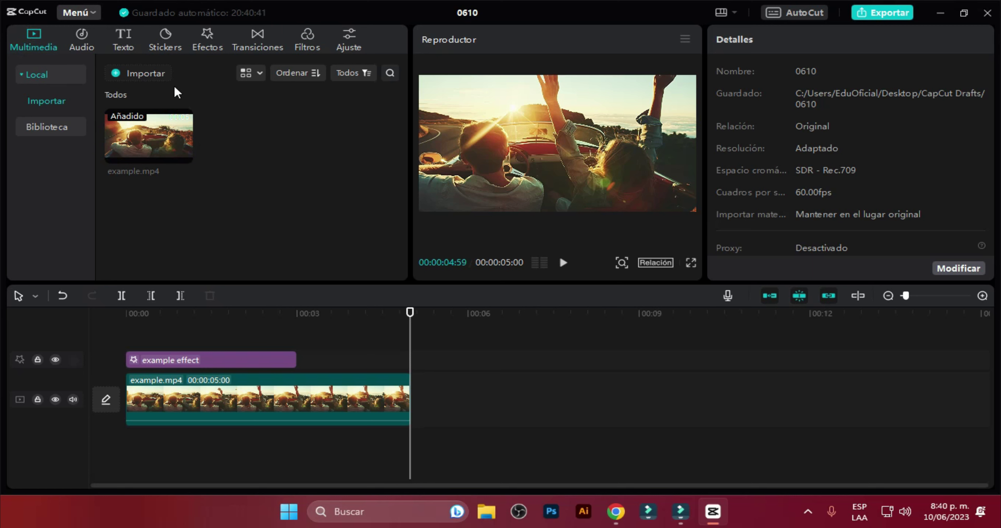
left_click(146, 73)
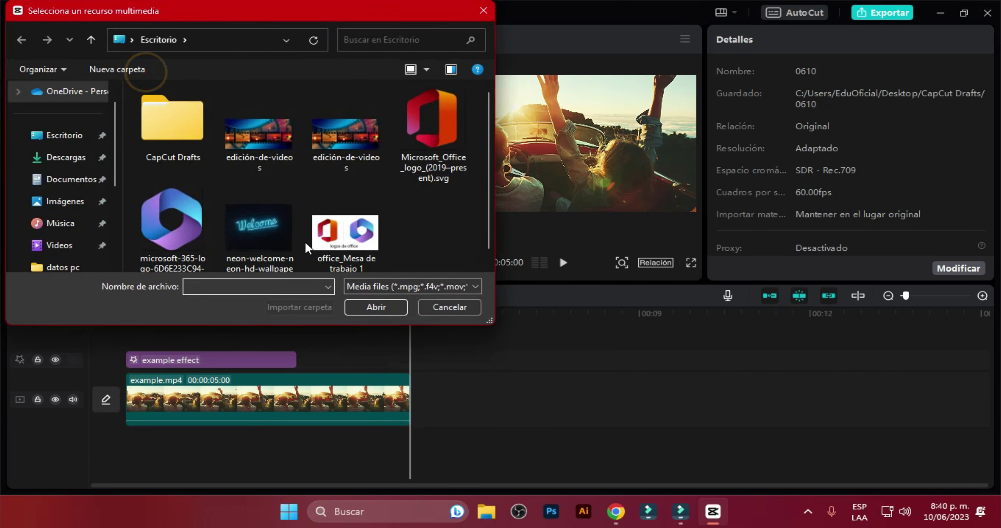
left_click(477, 15)
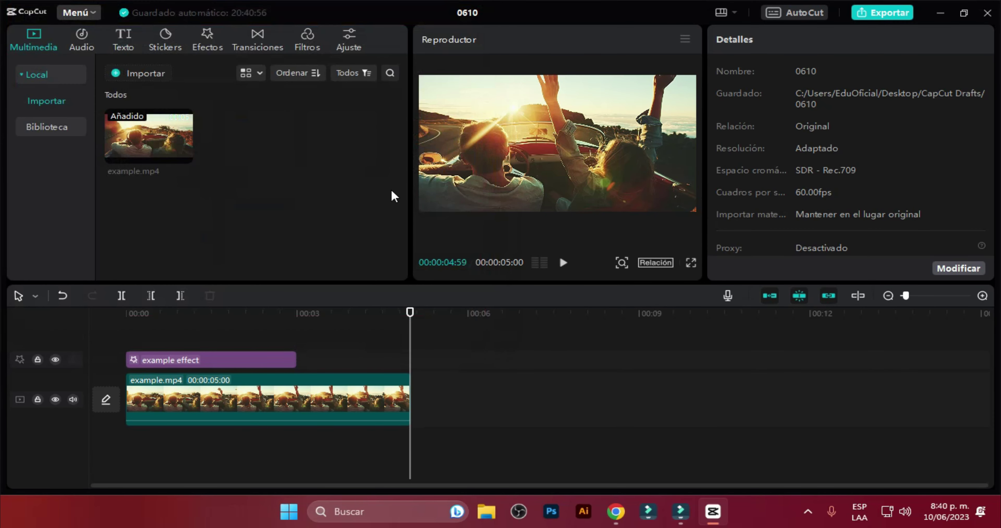